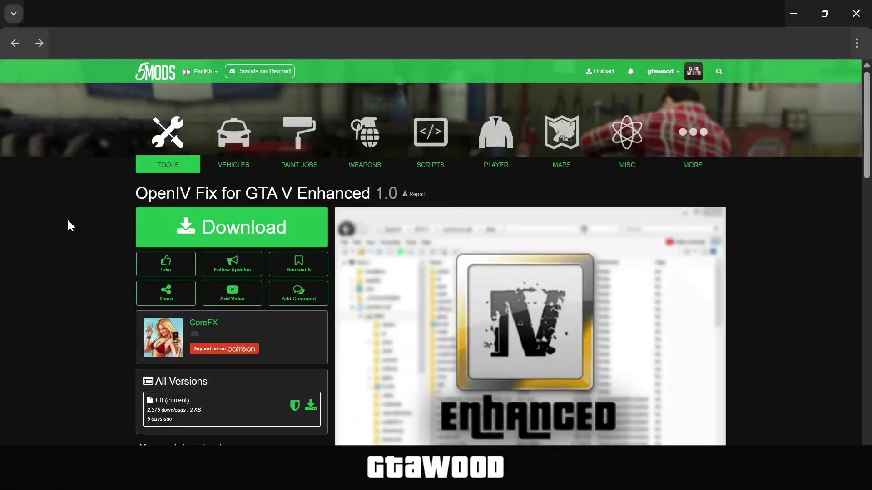
Select the OpenIV Fix and OpenRPF page titles on 5mods.
left_click_drag(117, 191, 375, 193)
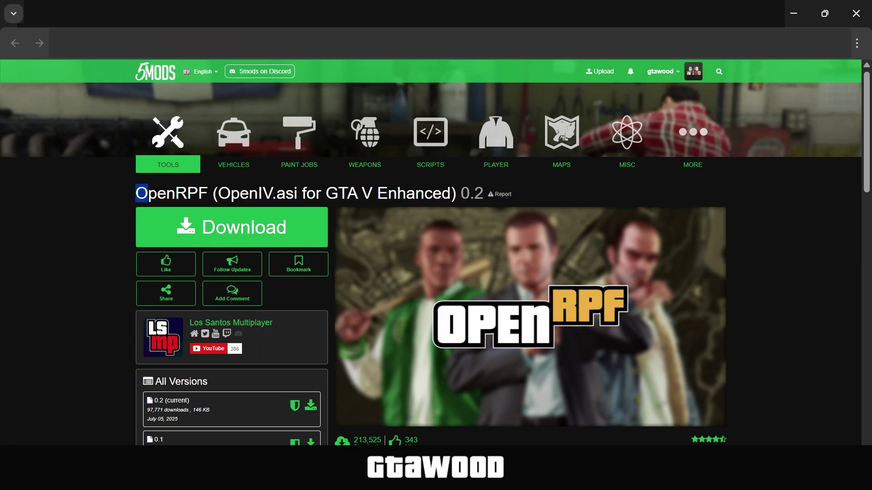
left_click_drag(148, 193, 208, 193)
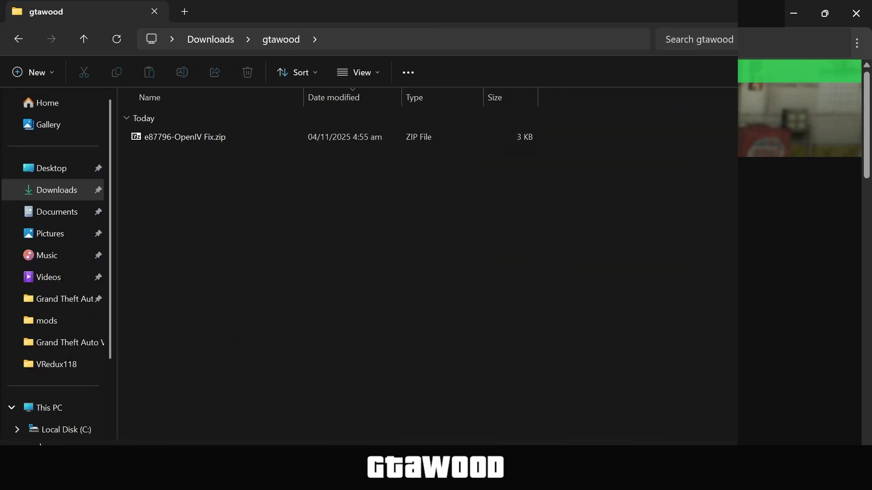
Extract the OpenIV Fix zip to its default folder.
right_click(134, 135)
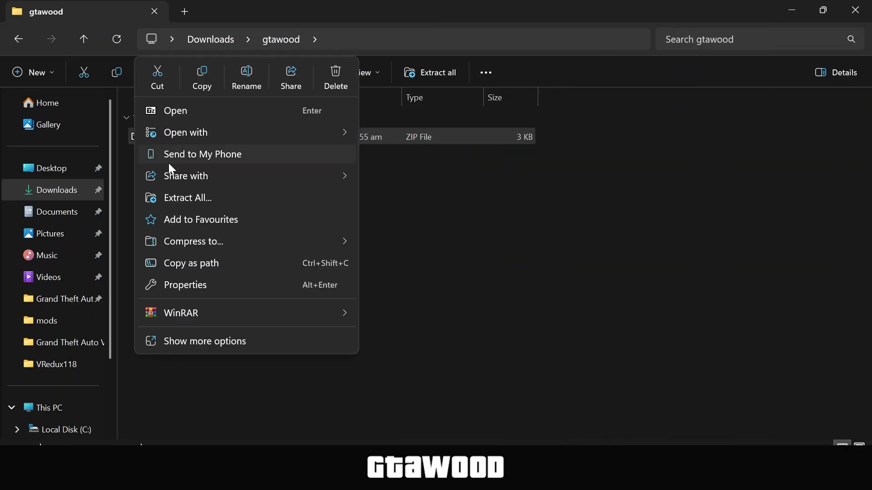
left_click(201, 201)
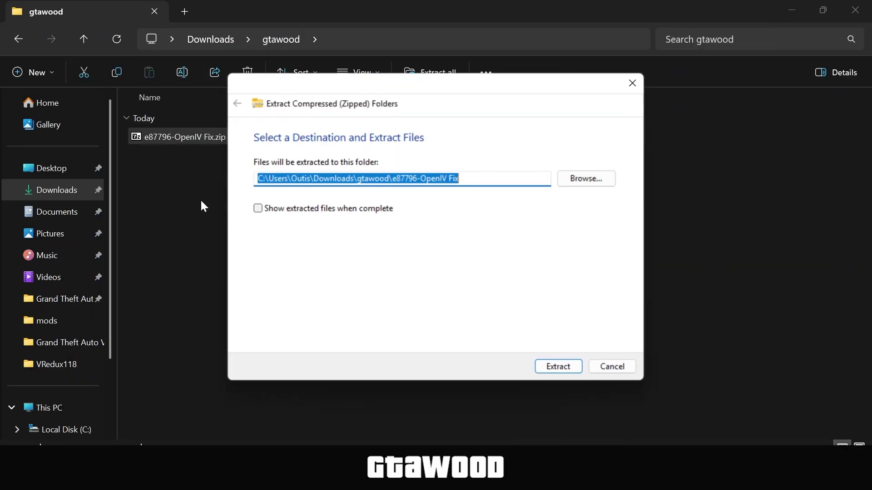
left_click(559, 368)
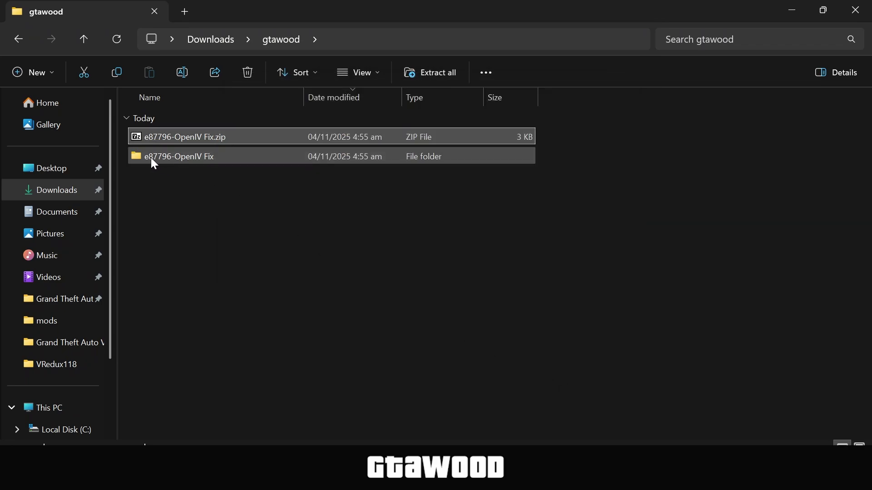
Open OpenIV Fix.bat from the extracted folder and allow the unsigned script to run.
left_click(139, 155)
double_click(135, 155)
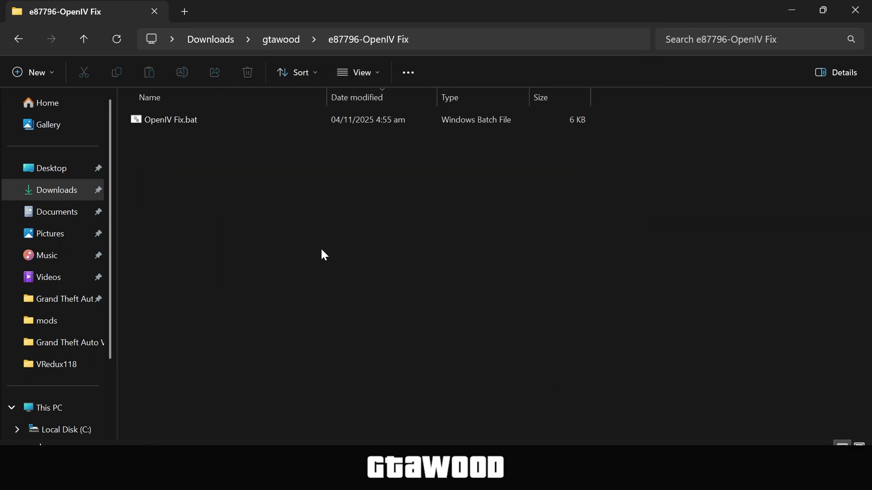
left_click(136, 124)
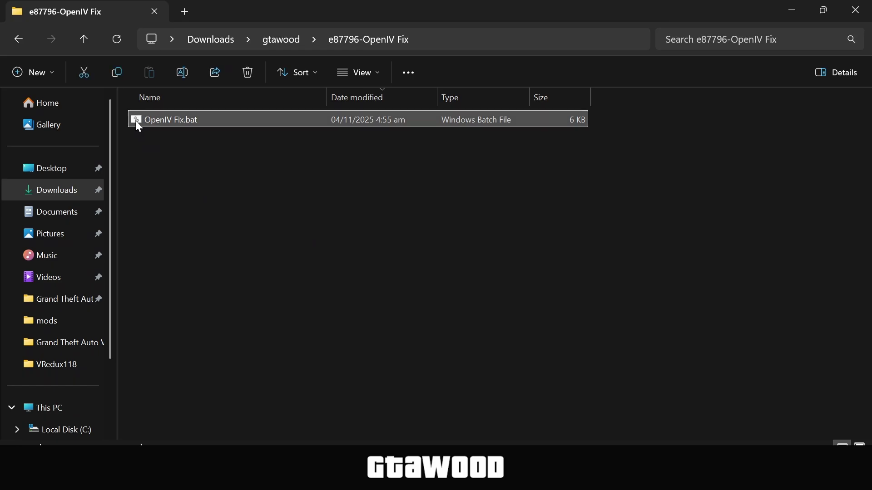
right_click(138, 125)
left_click(208, 139)
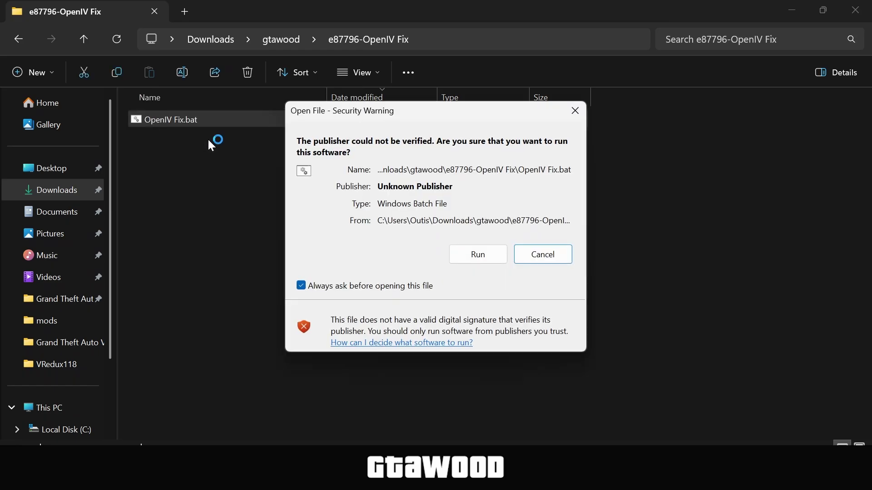
left_click(470, 254)
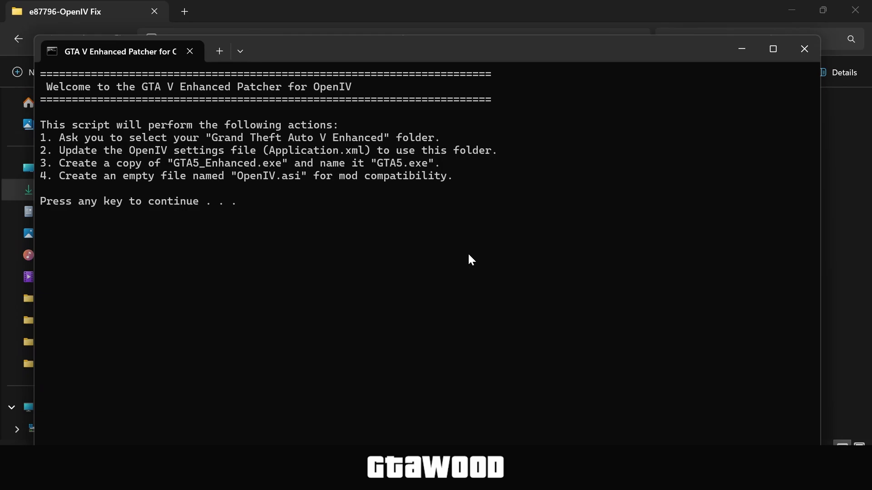
Point the patcher at E:\Video Games\V Enhanced\Grand Theft Auto V Enhanced and confirm.
key("Return")
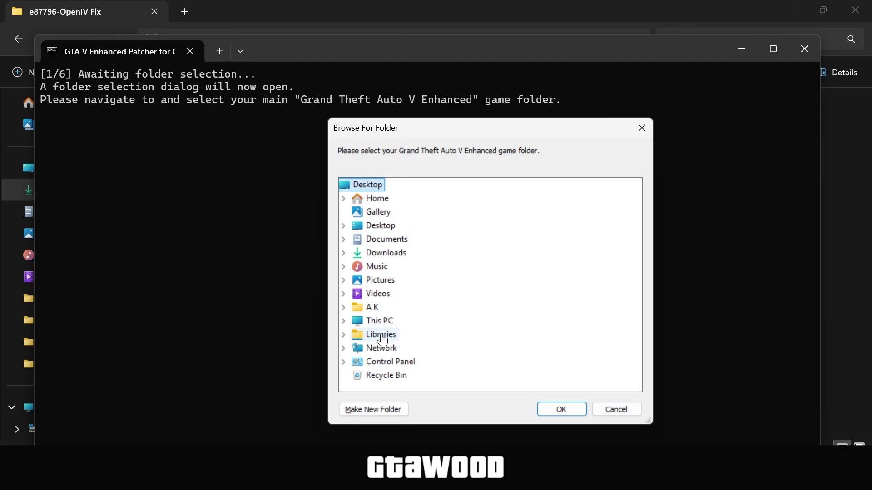
left_click(344, 321)
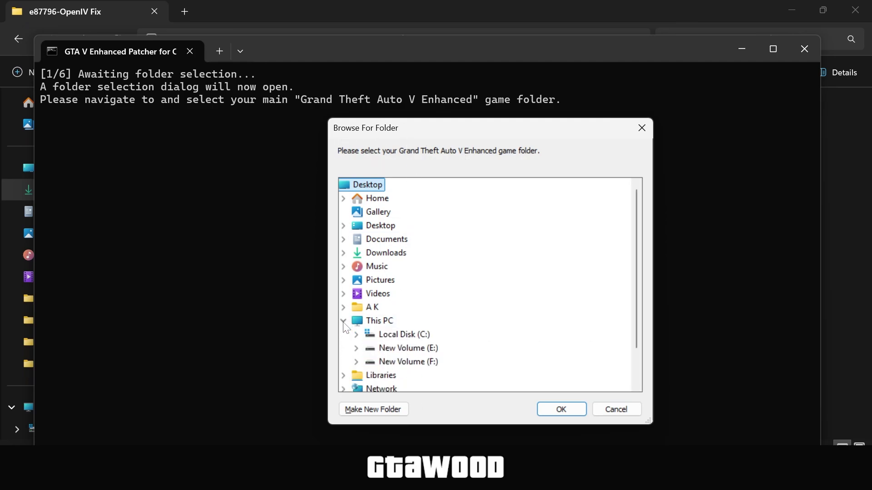
left_click(356, 348)
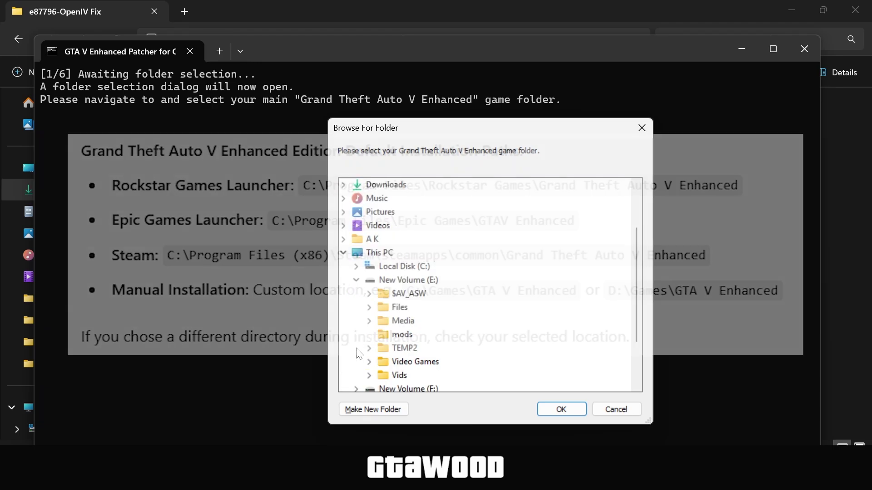
left_click(369, 362)
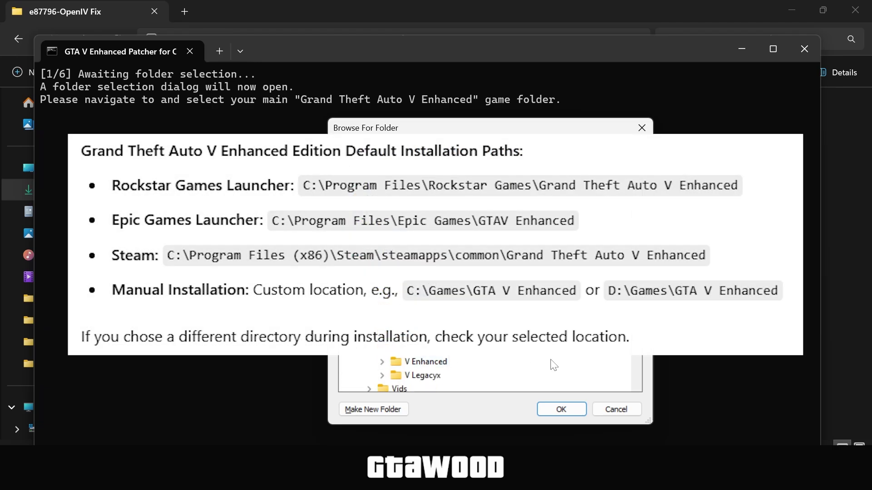
left_click(382, 356)
double_click(494, 295)
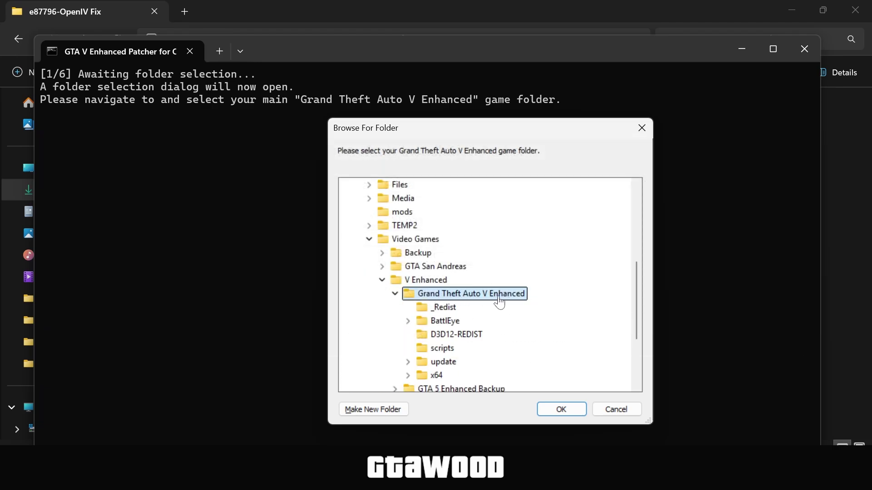
left_click(562, 410)
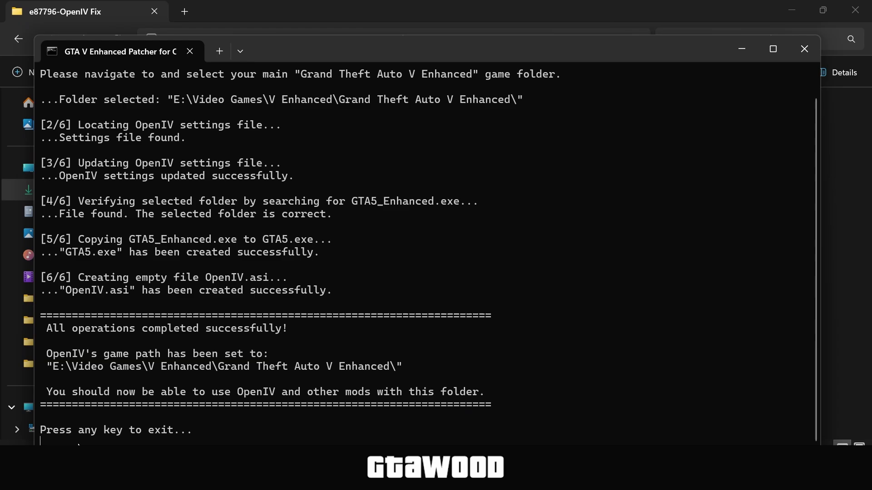
Close the finished patcher and launch OpenIV from the Start menu's Games group.
key("Return")
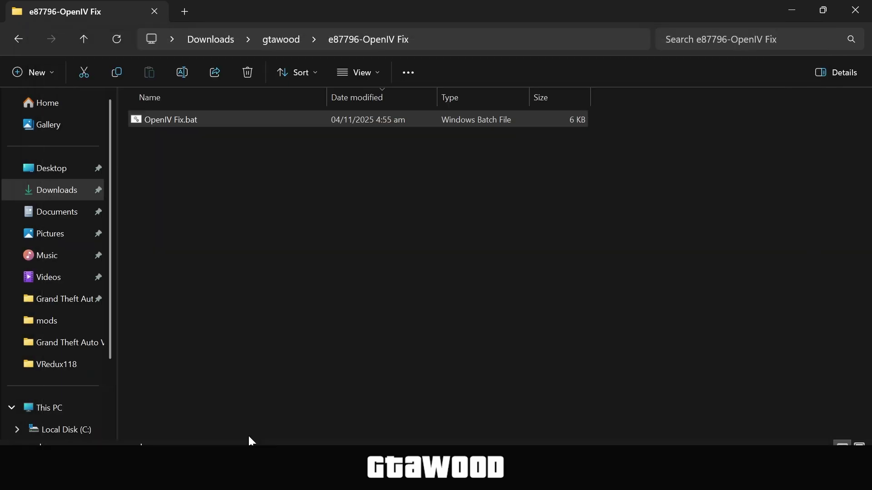
key("super")
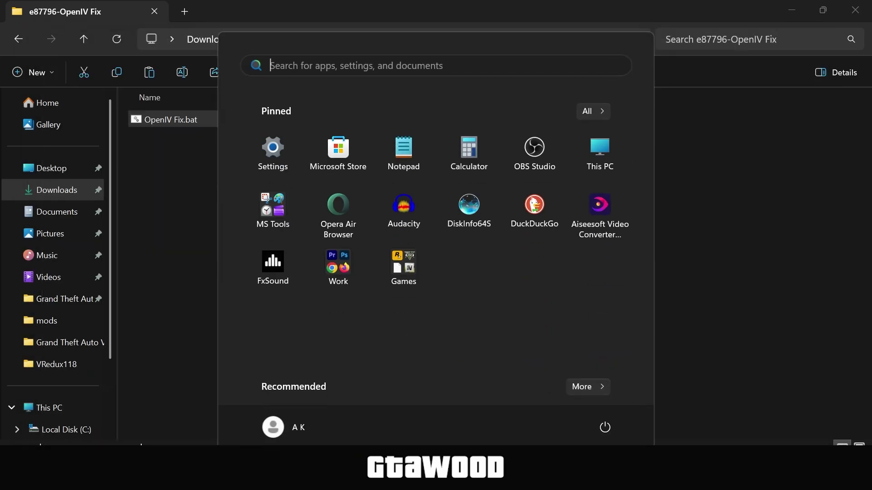
left_click(401, 278)
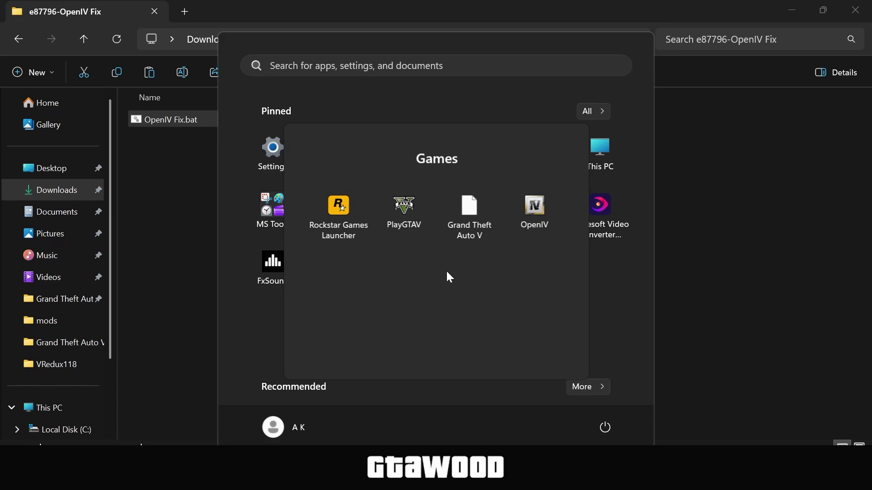
left_click(540, 204)
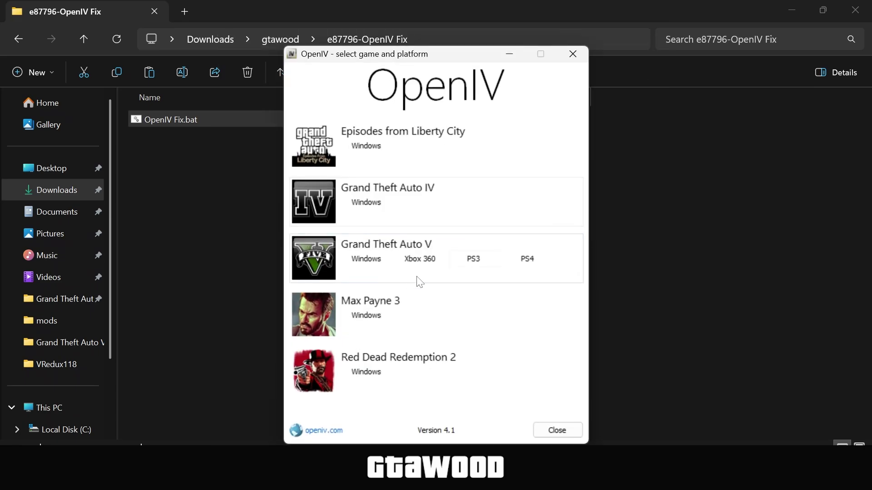
Set GTA V for Windows to the Grand Theft Auto V Enhanced folder and continue.
left_click(375, 263)
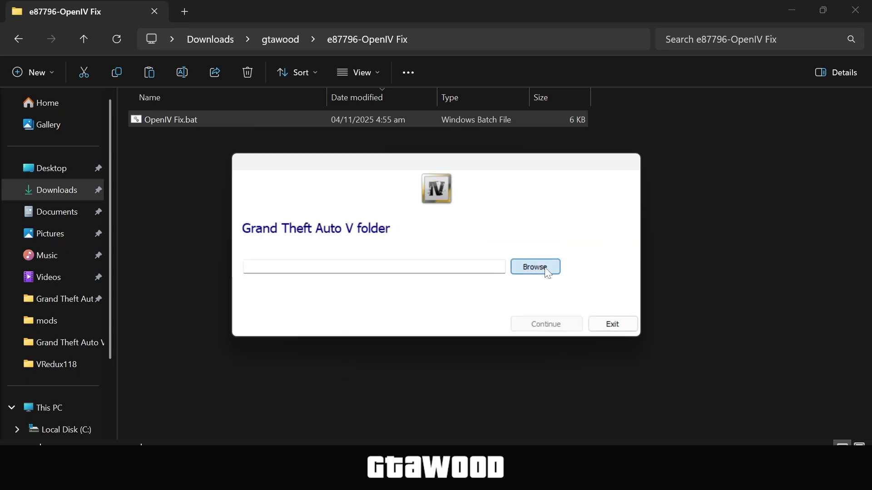
left_click(546, 270)
double_click(352, 195)
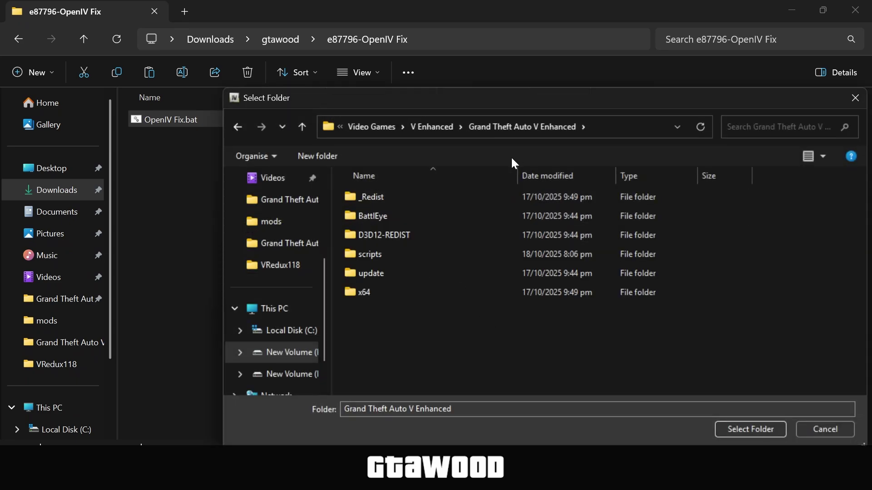
left_click(742, 430)
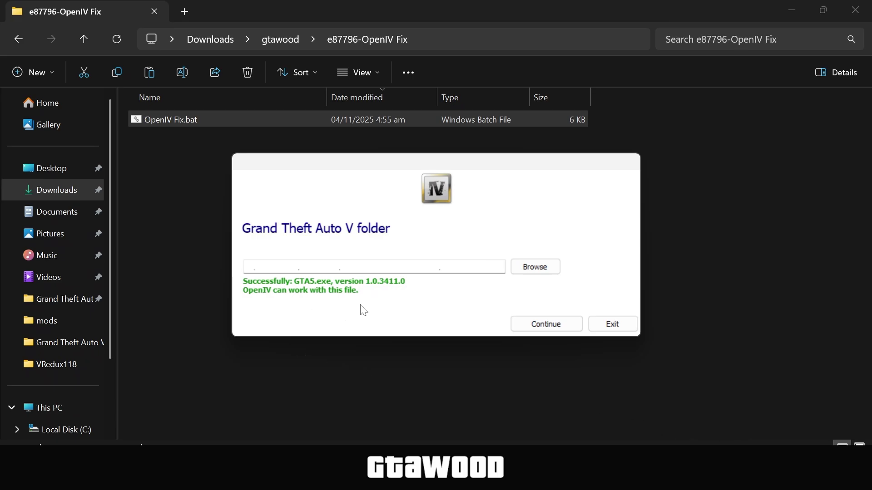
left_click(549, 325)
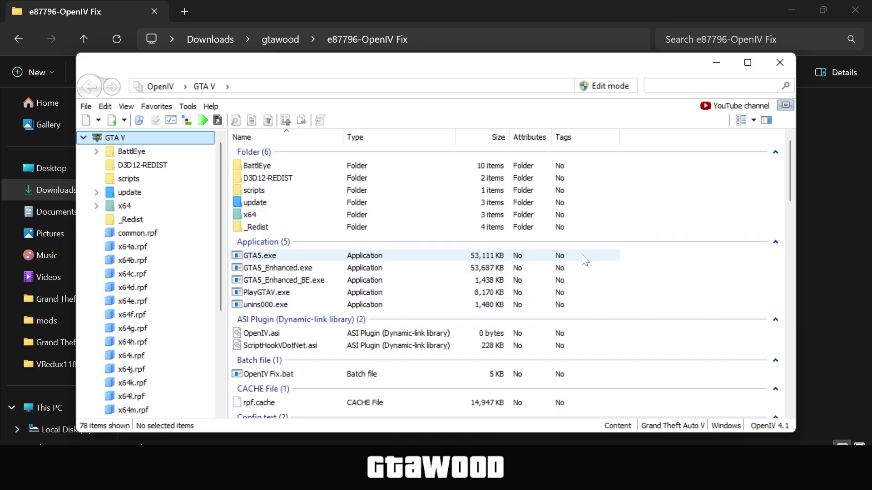
Select GTA5_Enhanced.exe and GTA5_Enhanced_BE.exe, clear the selection, then open the Tools menu.
left_click(318, 268)
left_click(286, 280)
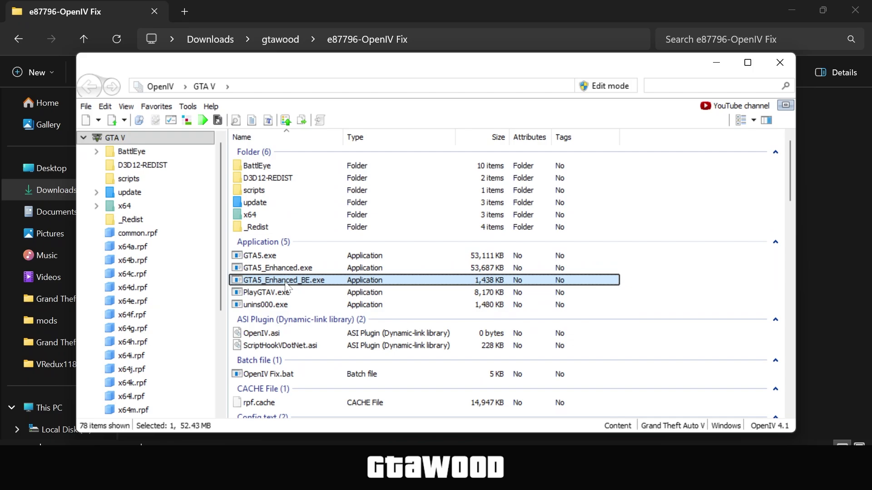
left_click(286, 291)
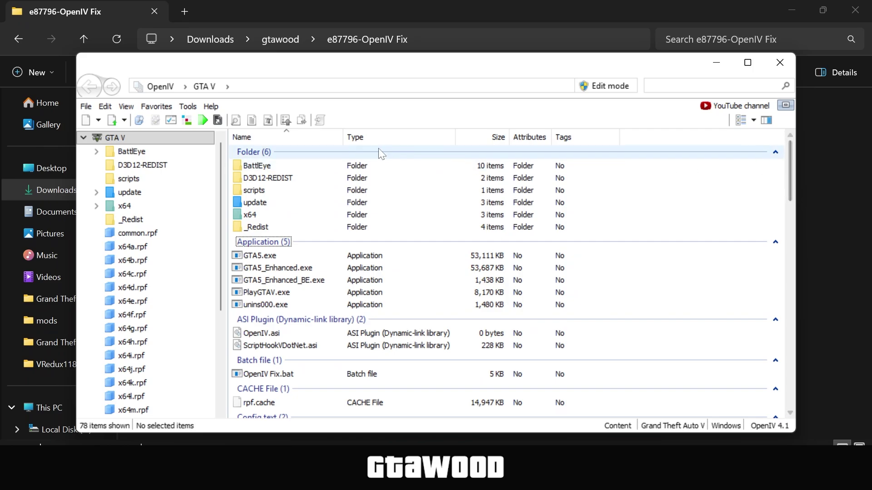
left_click(186, 107)
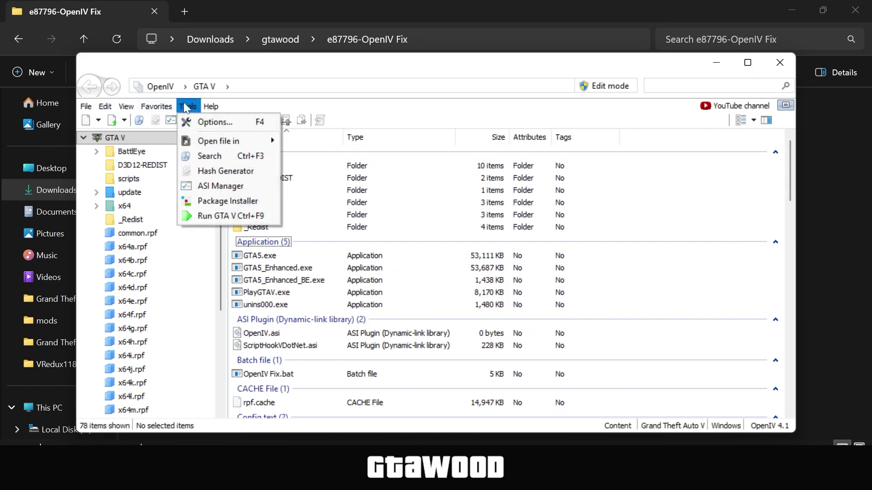
left_click(209, 180)
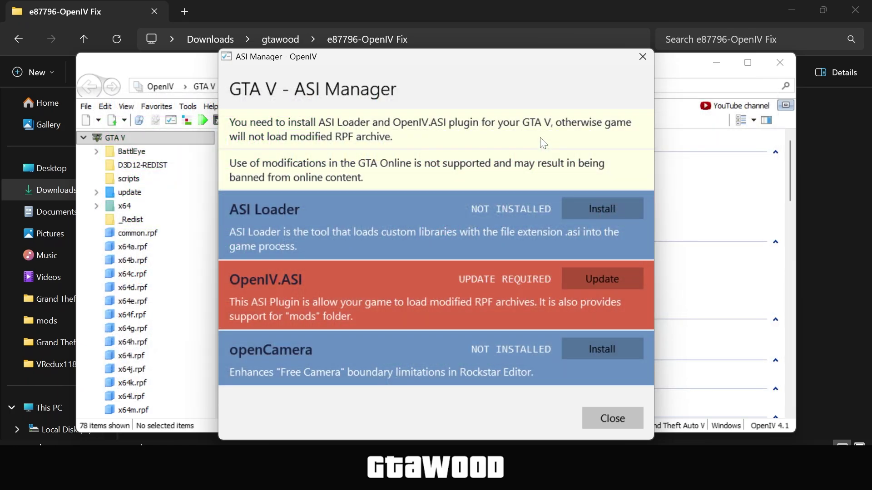
Close the ASI Manager and switch OpenIV into edit mode.
left_click(607, 419)
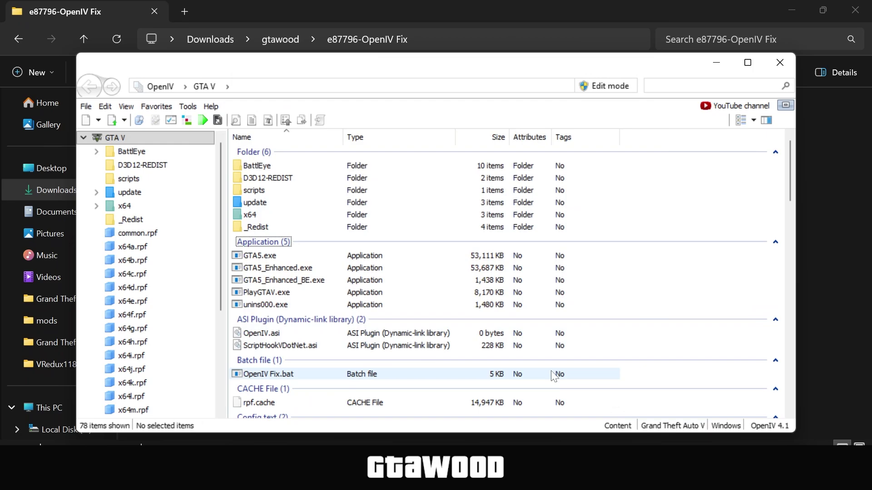
left_click(611, 89)
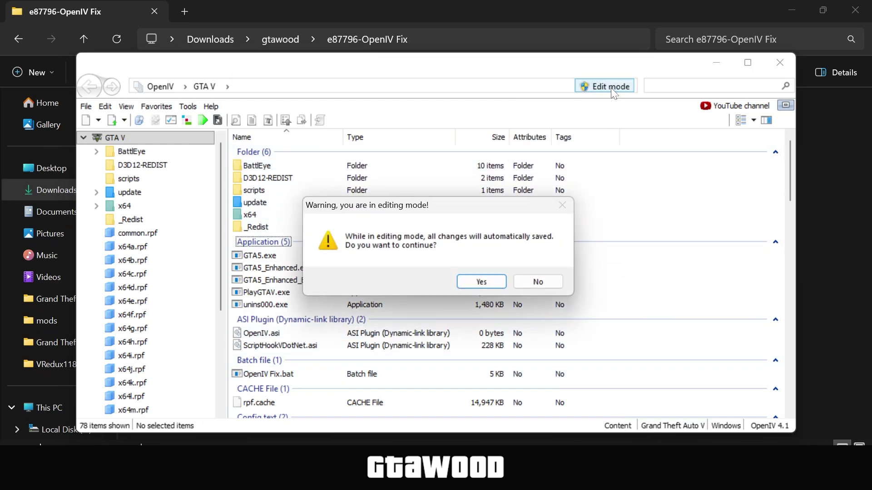
left_click(486, 282)
Delete GTA5.exe from the GTA V Enhanced folder.
left_click_drag(790, 239, 791, 244)
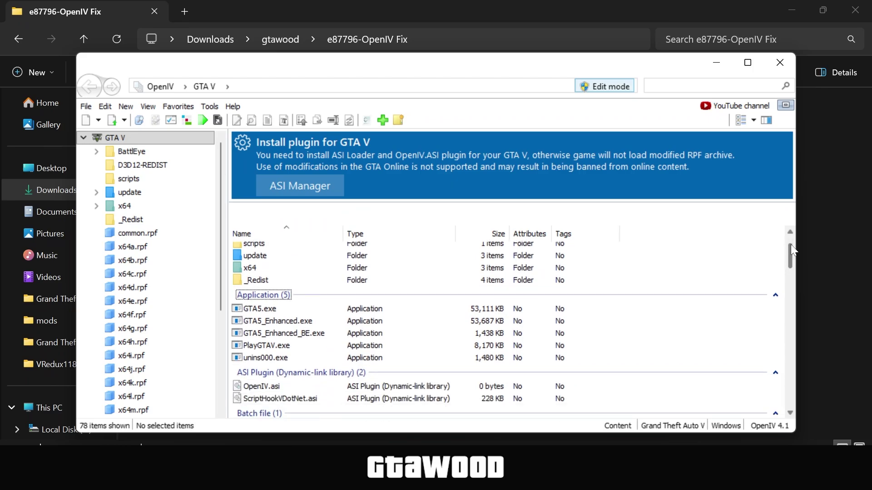
left_click(271, 310)
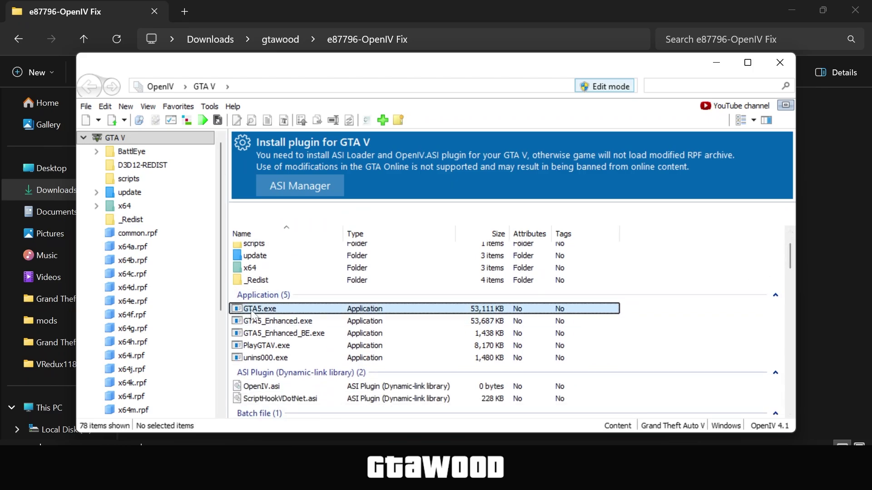
right_click(276, 309)
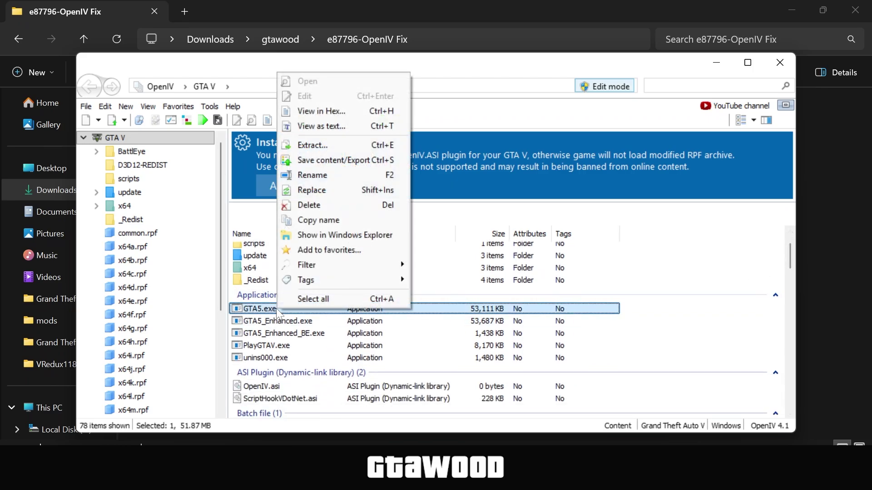
left_click(327, 205)
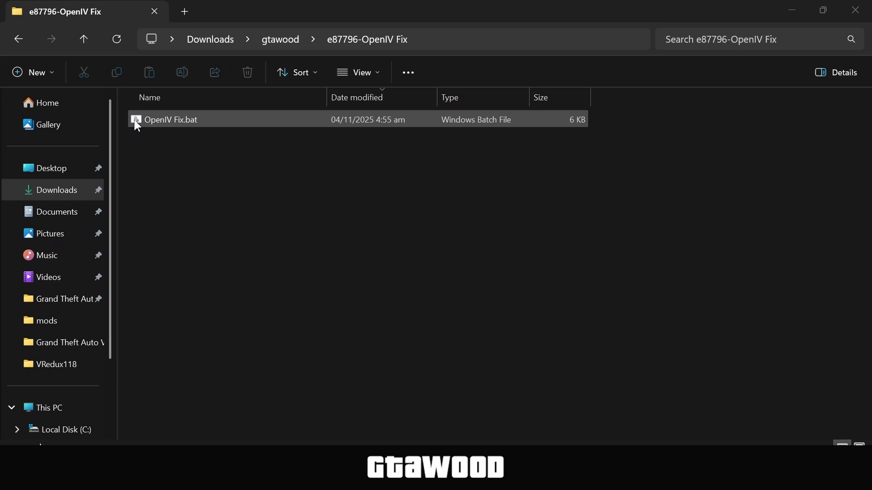
Send OpenIV Fix.bat to the Desktop as a shortcut.
right_click(133, 119)
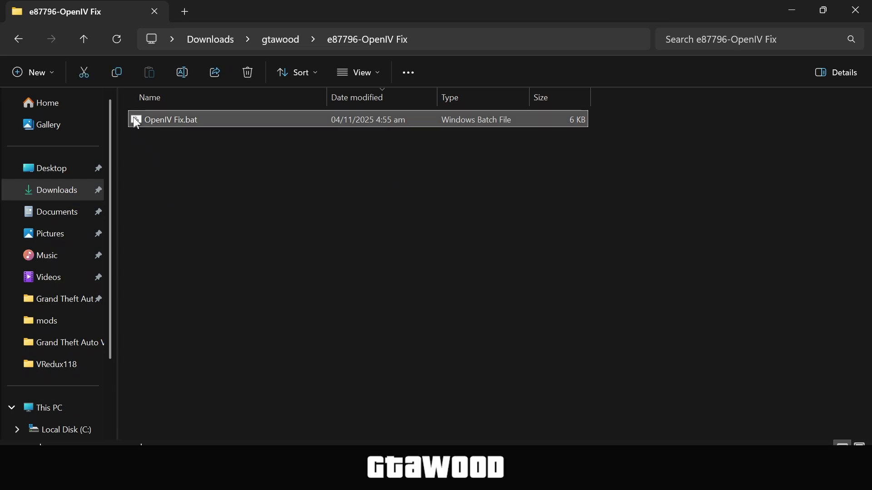
left_click(201, 369)
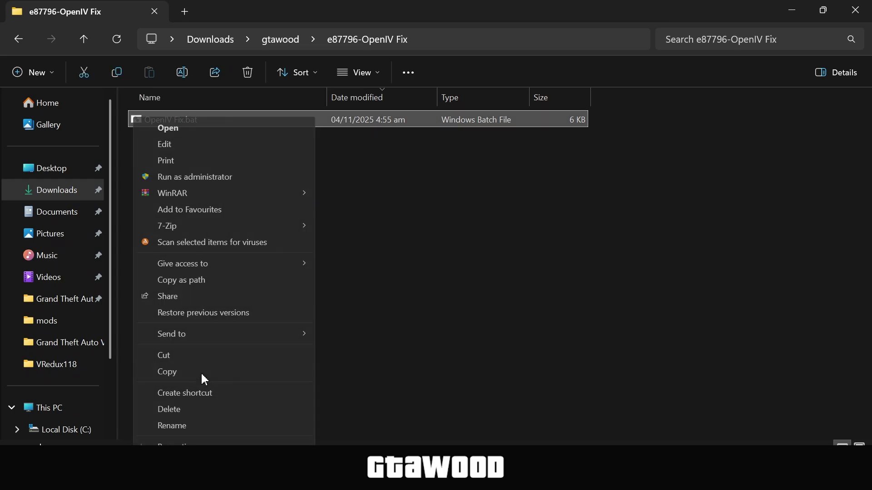
mouse_move(210, 340)
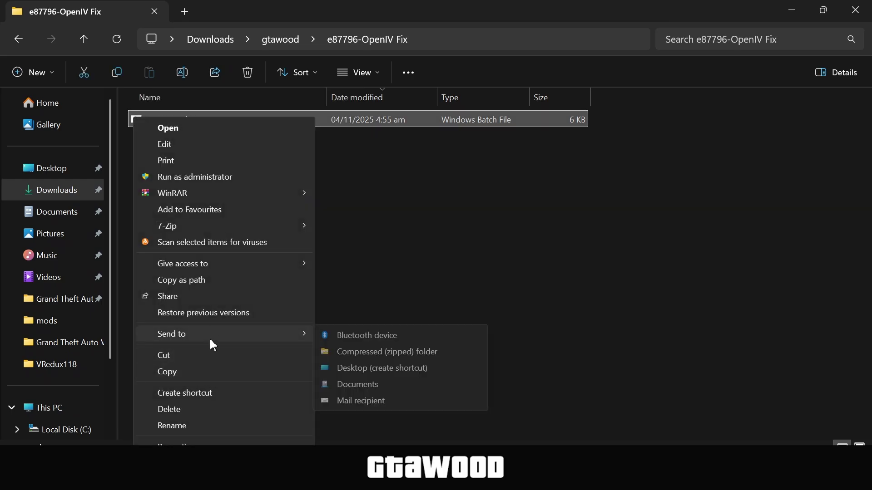
left_click(372, 368)
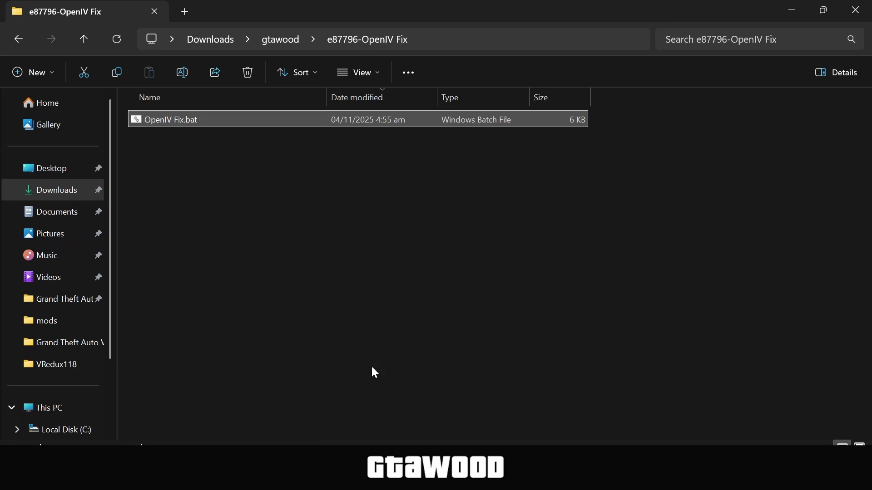